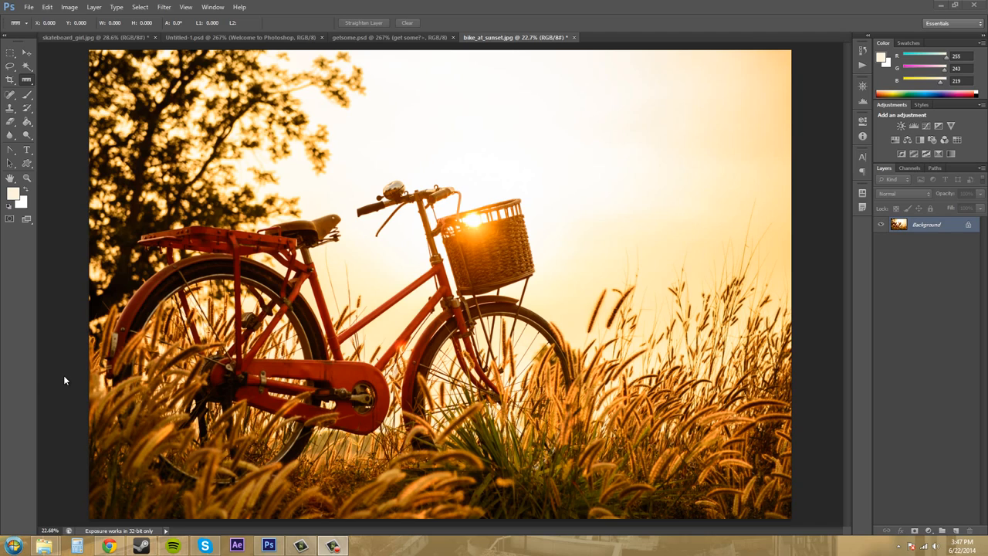
Step: Switch from the Custom Shape tool to the Rectangle tool
left_click(28, 166)
left_click(28, 165)
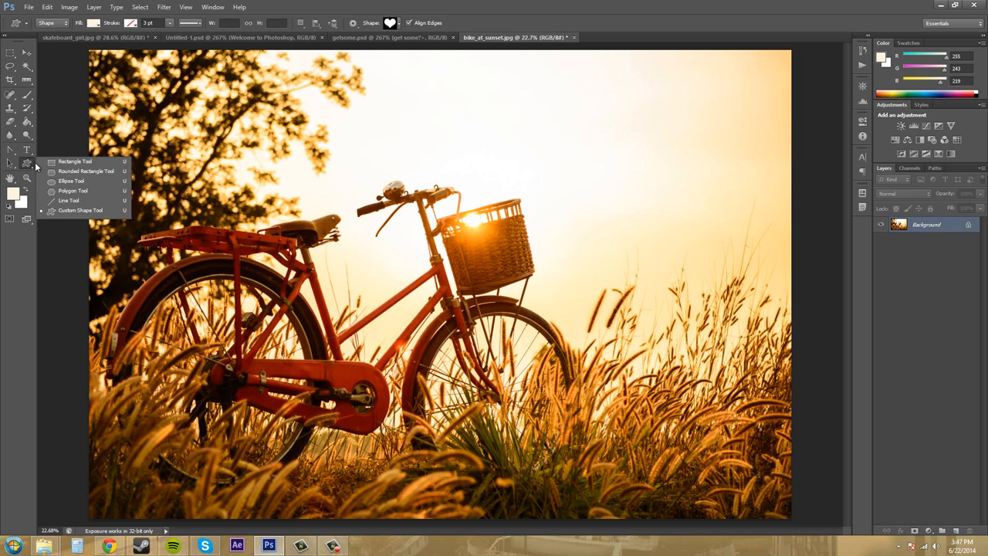
left_click(71, 163)
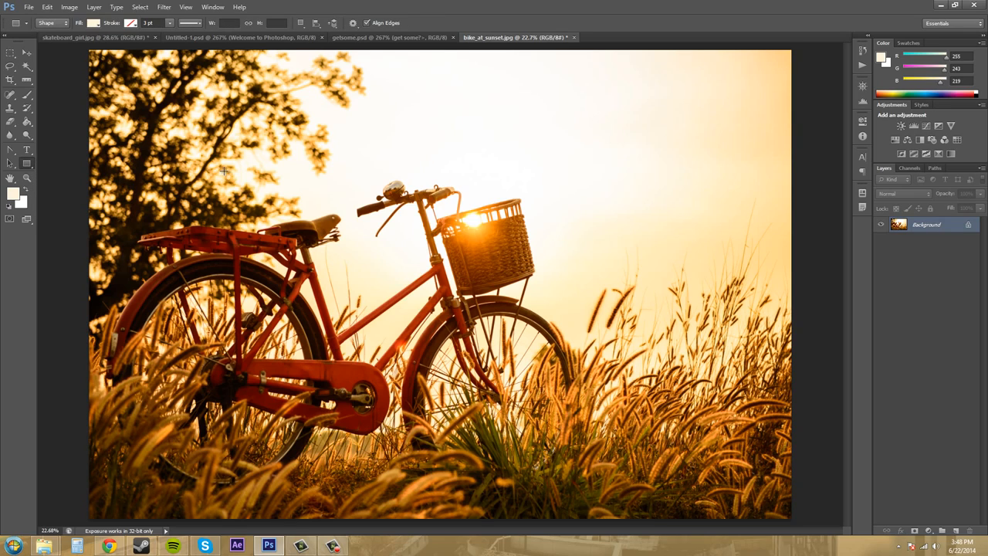
left_click_drag(224, 170, 349, 286)
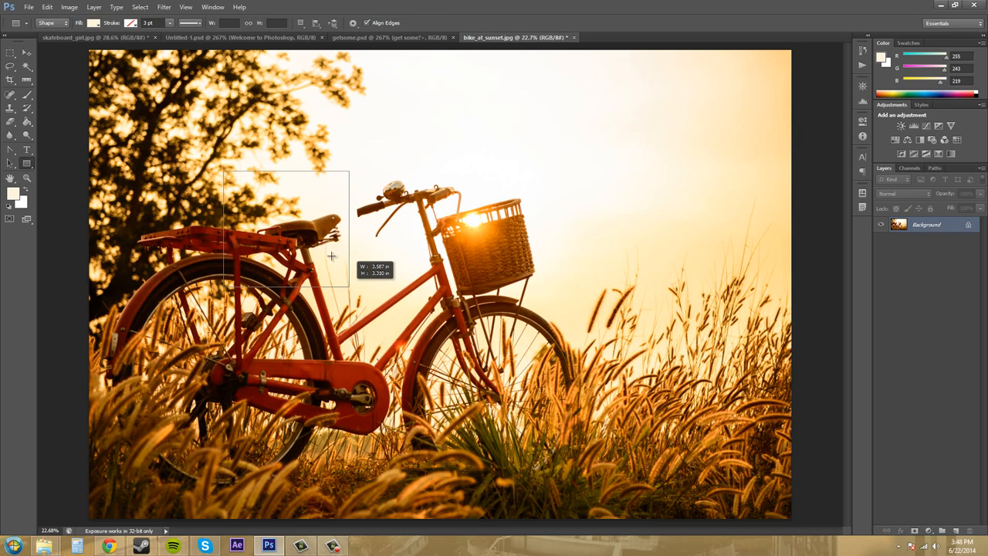
left_click_drag(282, 207, 287, 231)
key("ctrl+z")
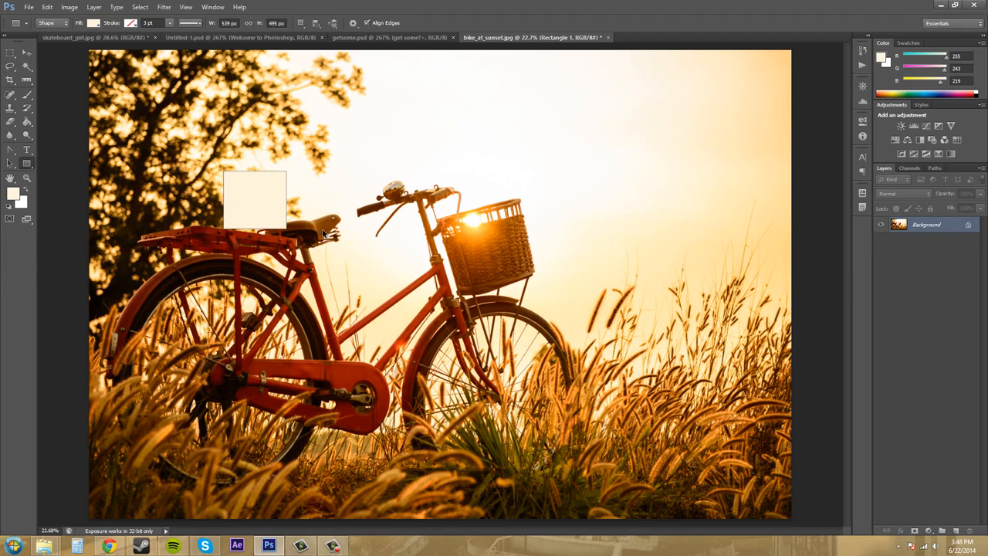
Step: Draw two dark blue rectangles, about 918 × 843 px over the bicycle saddle and about 1032 × 917 px beside the front wheel
left_click(93, 22)
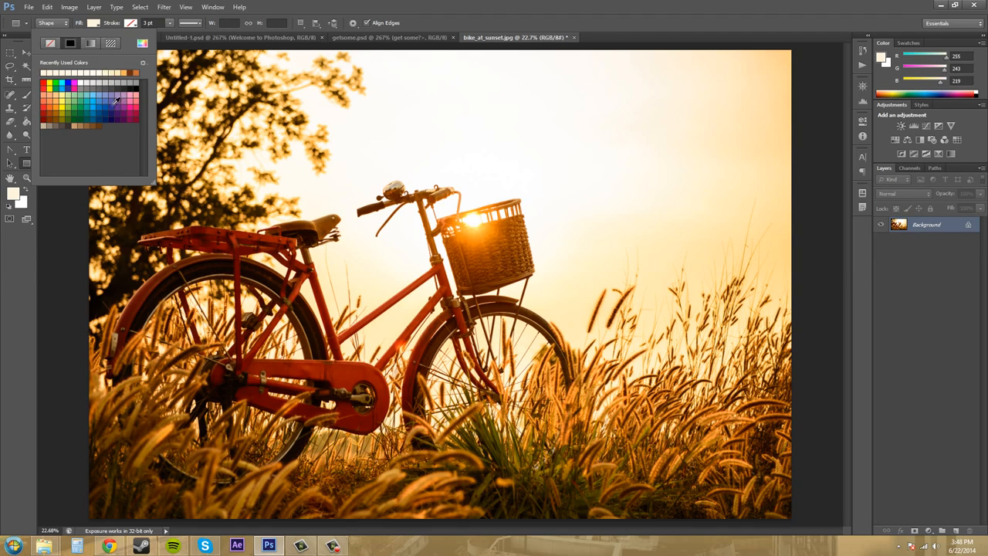
left_click(115, 105)
left_click_drag(225, 168, 332, 266)
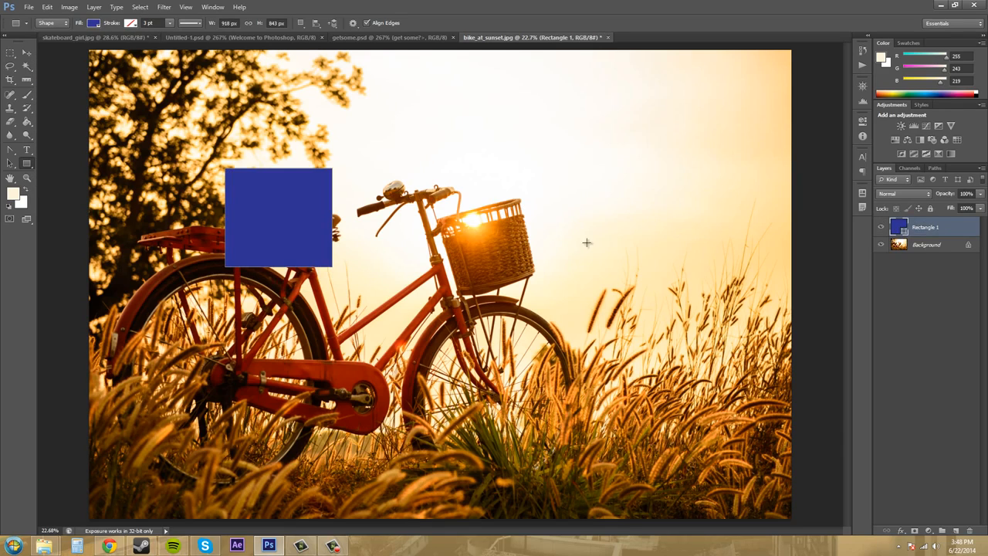
left_click_drag(584, 264, 704, 371)
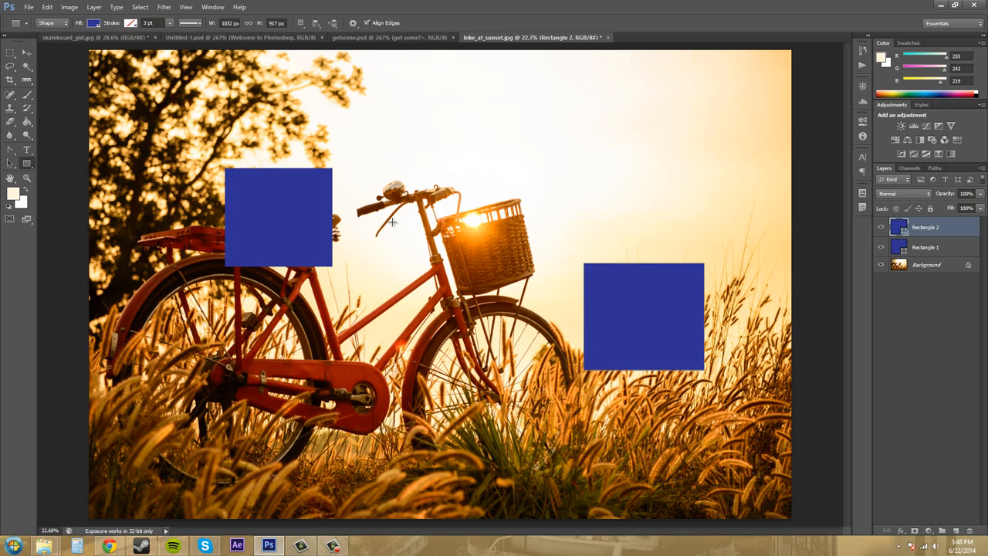
Step: Show the rulers and place a horizontal guide along the top edge of the lower rectangle beside the front wheel
left_click(139, 8)
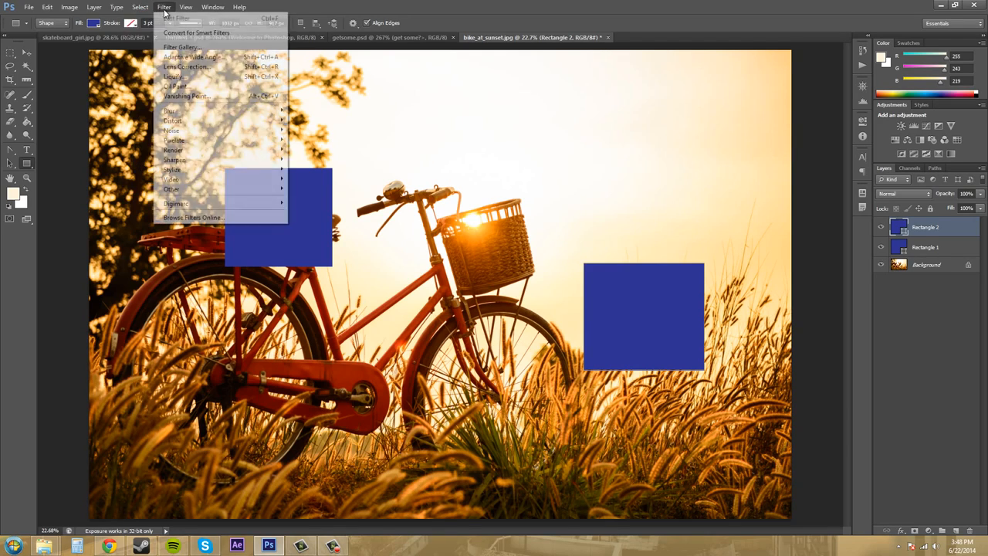
mouse_move(186, 10)
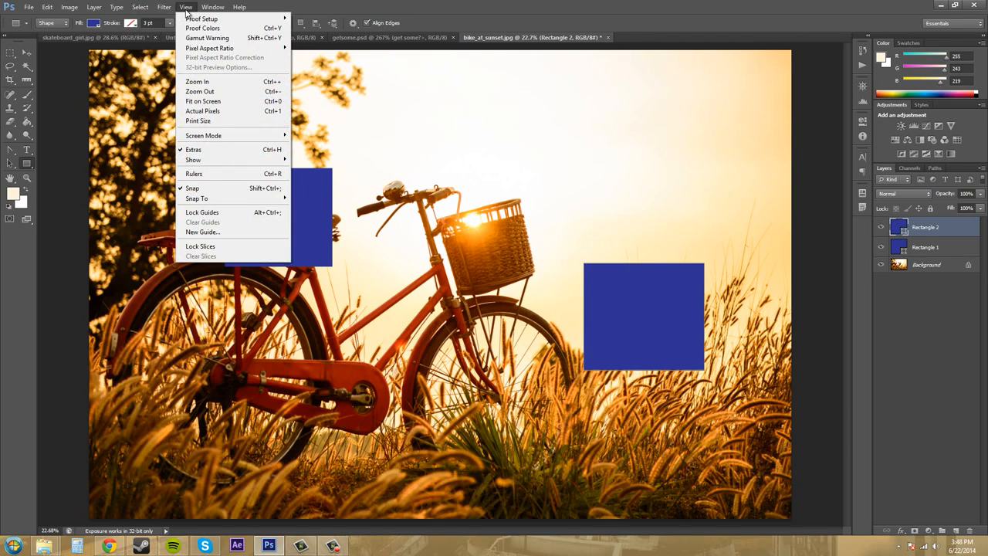
left_click(210, 178)
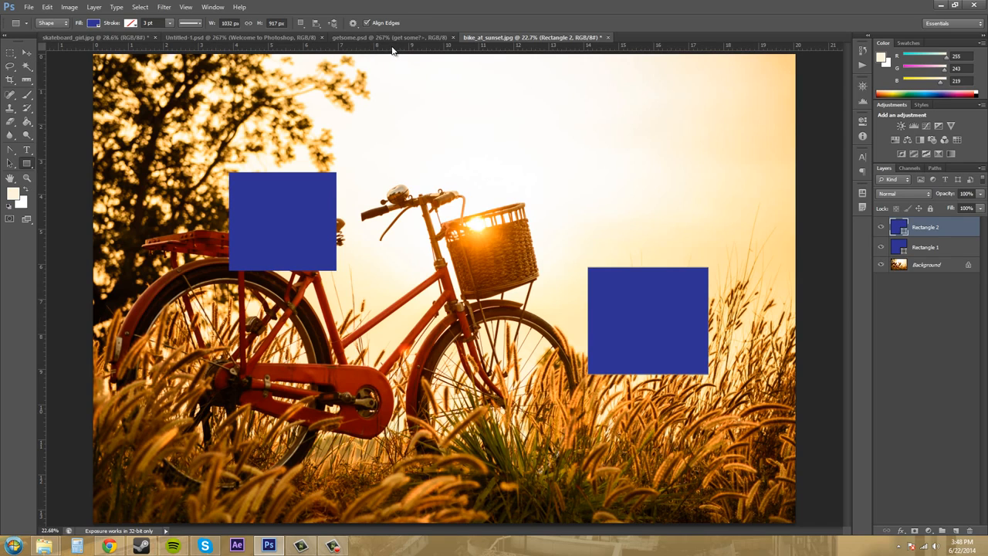
left_click_drag(393, 47, 448, 265)
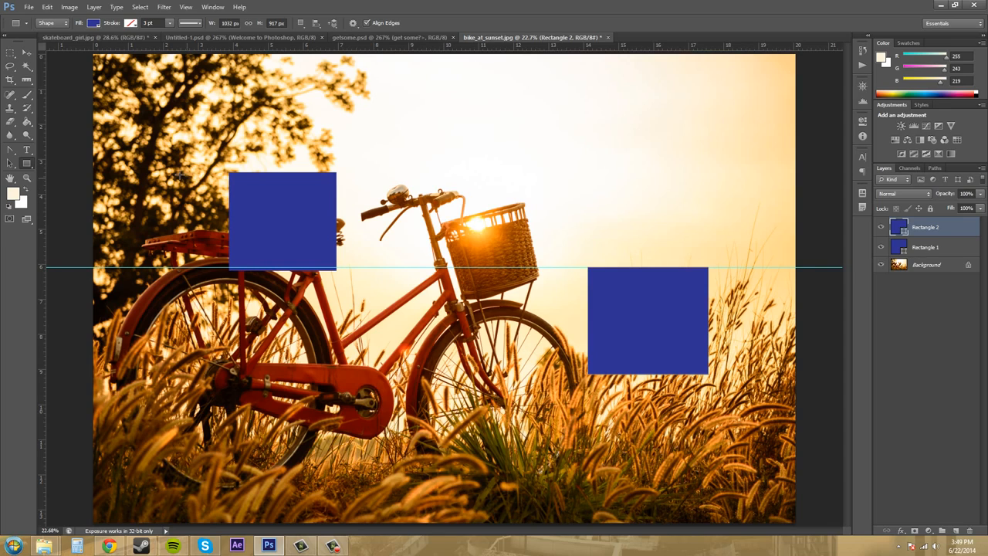
Step: Move the rectangle over the saddle down until its top edge snaps to the horizontal guide, and deselect it
left_click(937, 248)
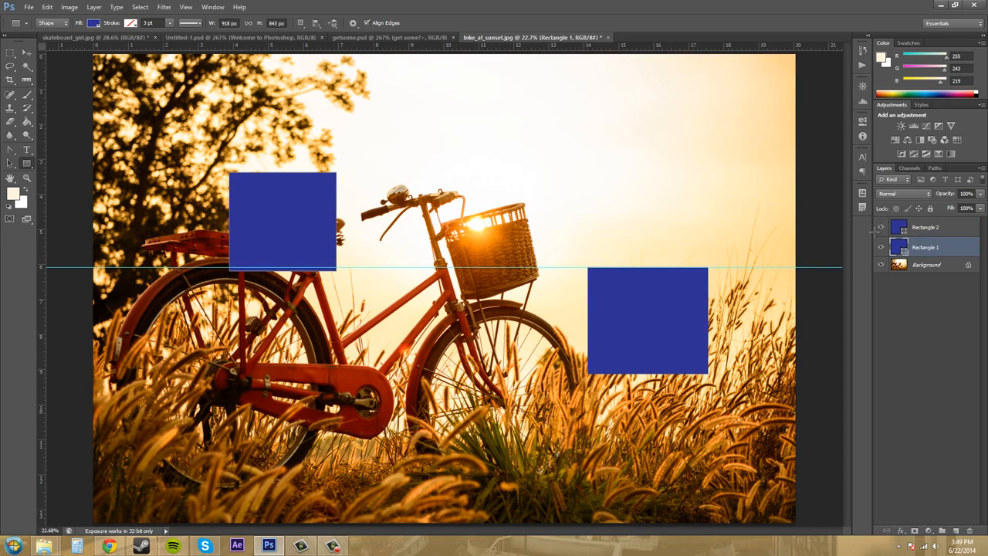
left_click(29, 52)
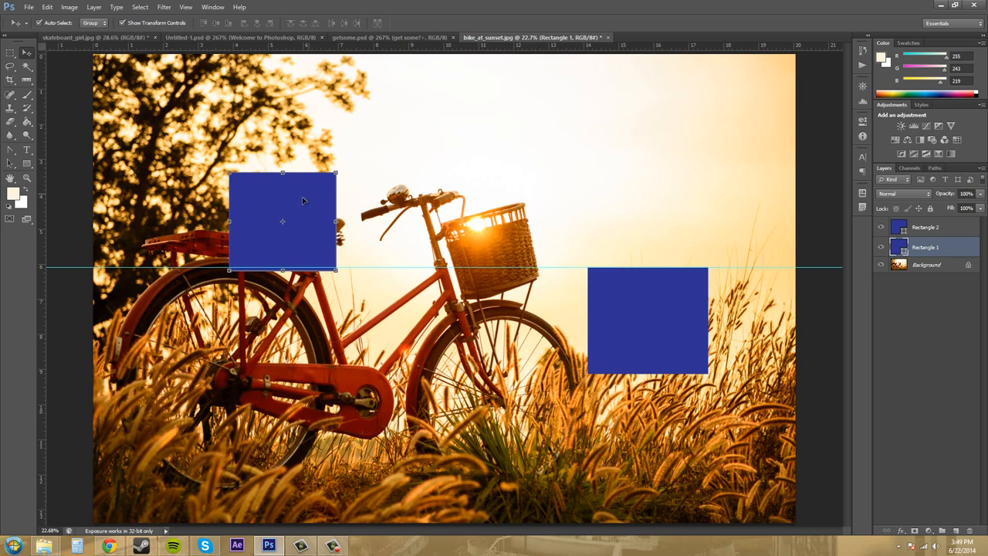
left_click_drag(303, 201, 305, 295)
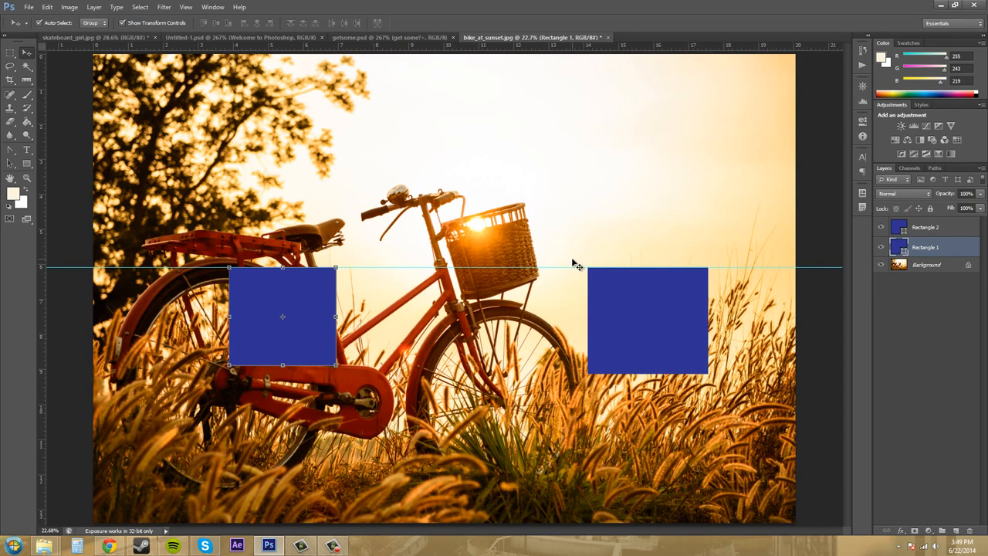
left_click(924, 330)
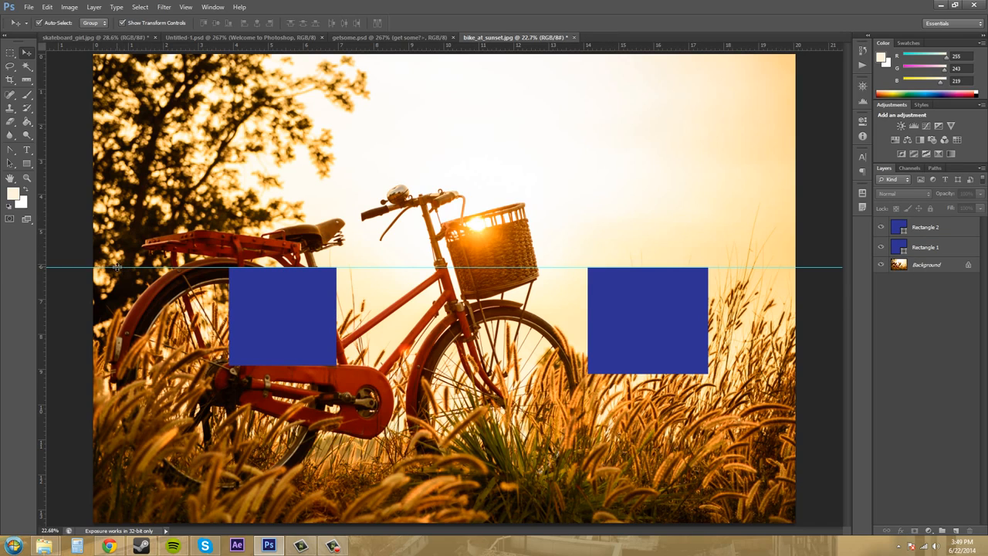
Step: Replace the horizontal guide with a vertical one at the right rectangle's left edge, and snap that rectangle to it
left_click_drag(116, 267, 103, 50)
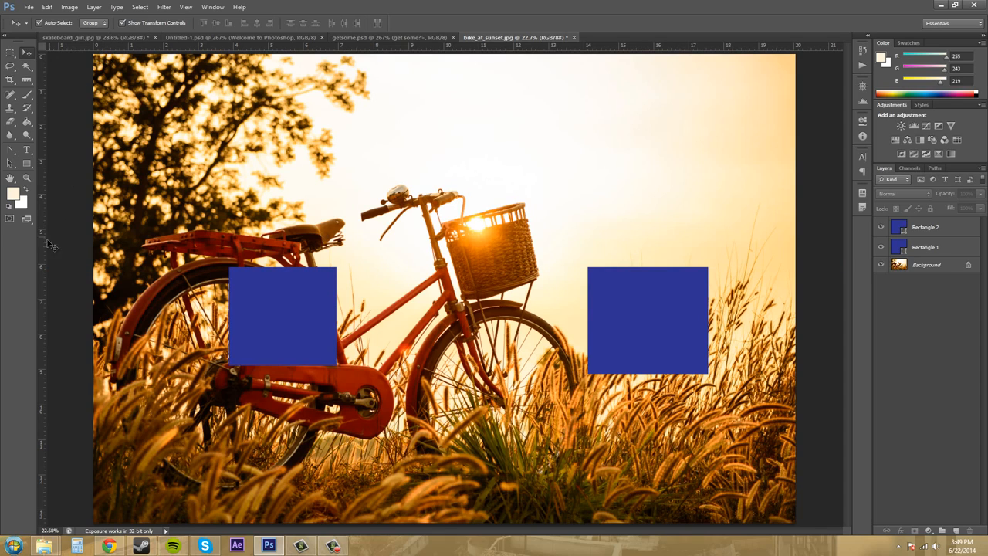
left_click_drag(44, 242, 587, 299)
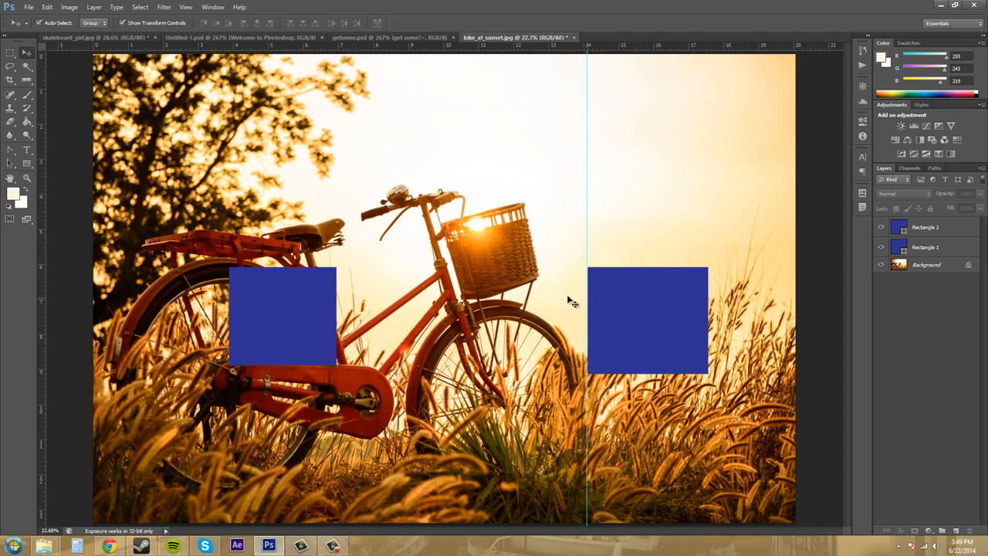
left_click(918, 230)
mouse_move(628, 321)
left_mouse_down()
mouse_move(646, 319)
mouse_move(623, 325)
left_mouse_up()
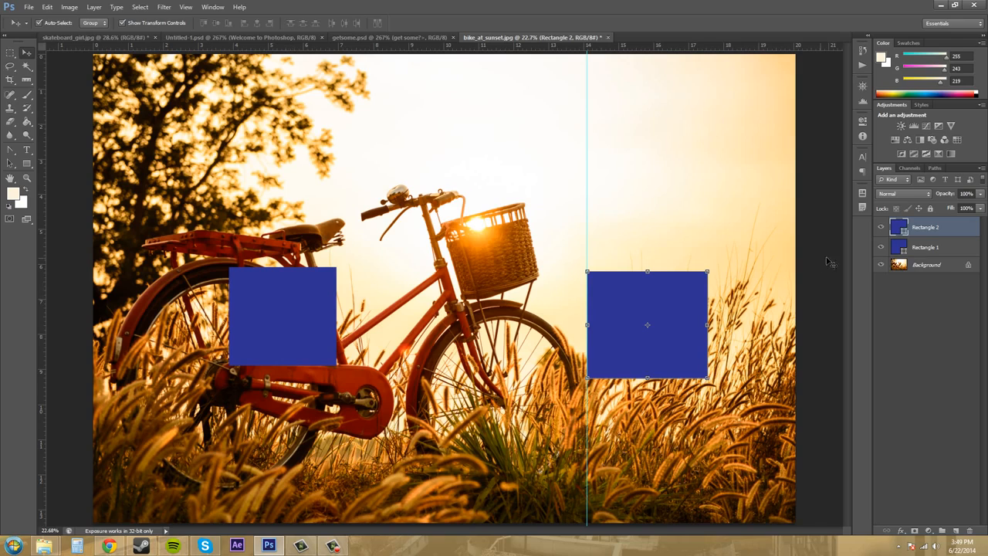
Step: Move the left rectangle above the basket with its right edge snapped to the vertical guide, and remove the guide
left_click(919, 253)
left_click_drag(296, 293, 549, 171)
left_click(679, 187)
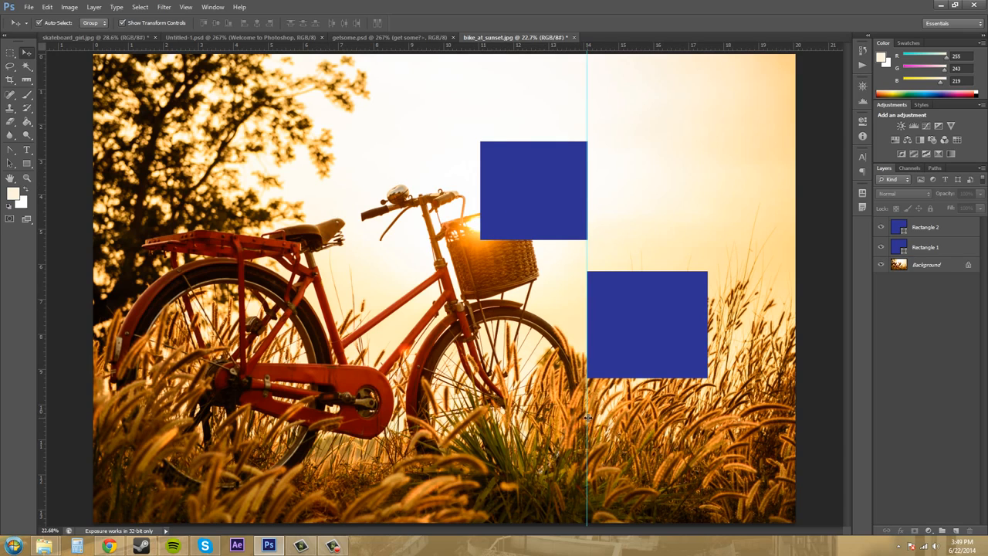
left_click_drag(588, 417, 45, 400)
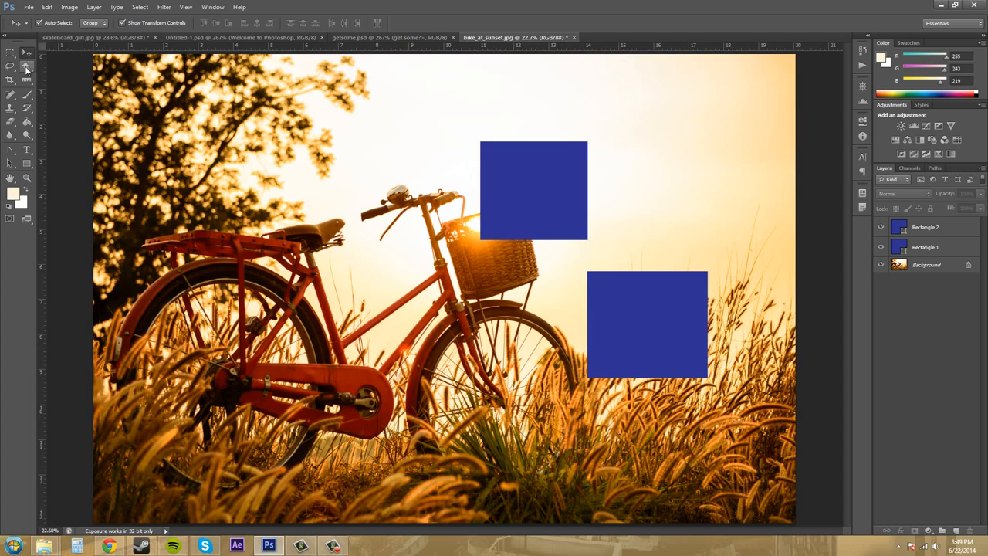
Step: Measure a diagonal from the rear wheel to the sky above the basket with the Ruler tool, adjusting its endpoint
left_click(26, 80)
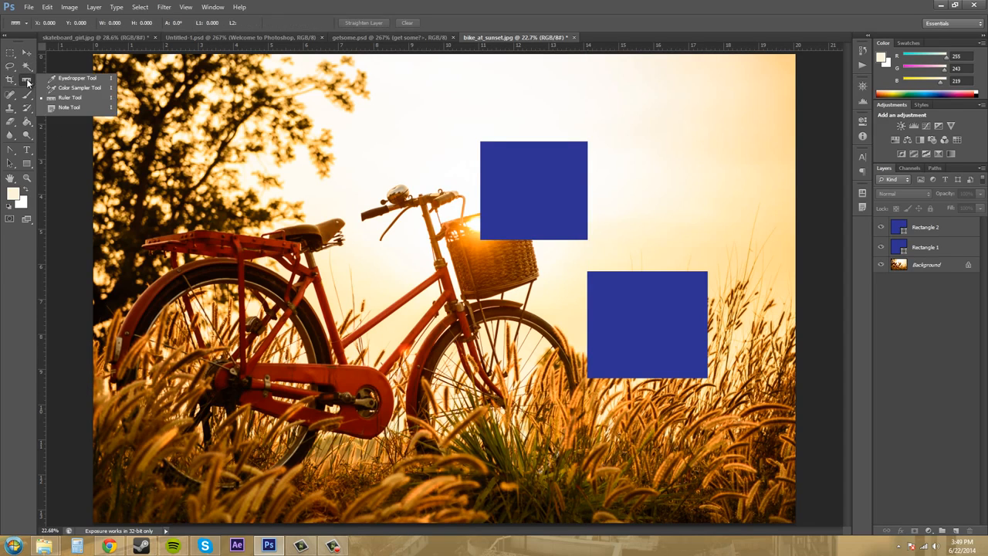
left_click(74, 99)
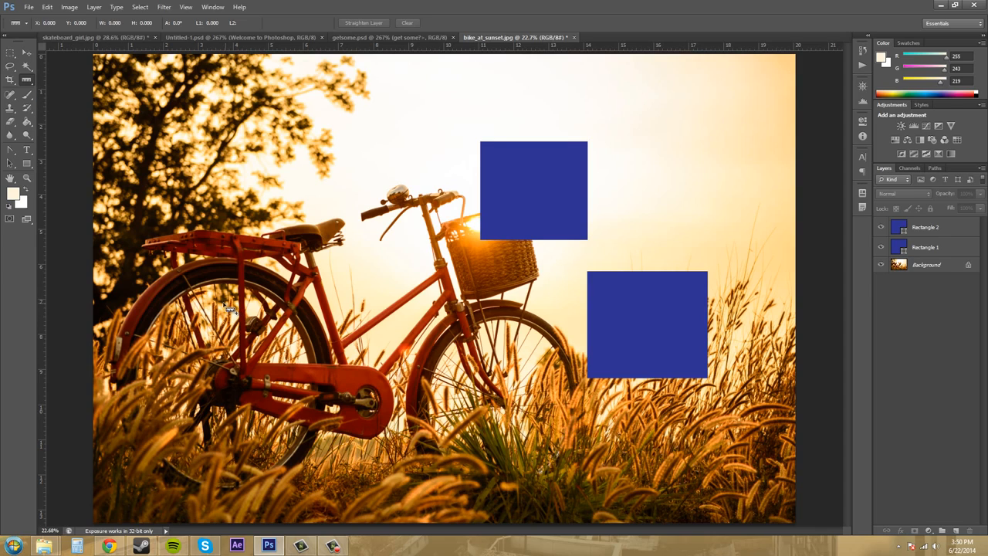
mouse_move(213, 295)
left_mouse_down()
mouse_move(451, 296)
mouse_move(425, 340)
mouse_move(384, 225)
mouse_move(478, 113)
mouse_move(441, 162)
mouse_move(451, 122)
left_mouse_up()
left_click_drag(450, 122, 431, 148)
mouse_move(432, 148)
left_mouse_down()
mouse_move(423, 151)
mouse_move(446, 149)
mouse_move(413, 152)
mouse_move(429, 158)
left_mouse_up()
left_click_drag(409, 165, 410, 163)
Step: Shift the upper rectangle slightly right and down, and convert the locked Background into a regular layer
left_click(27, 52)
left_click(574, 207)
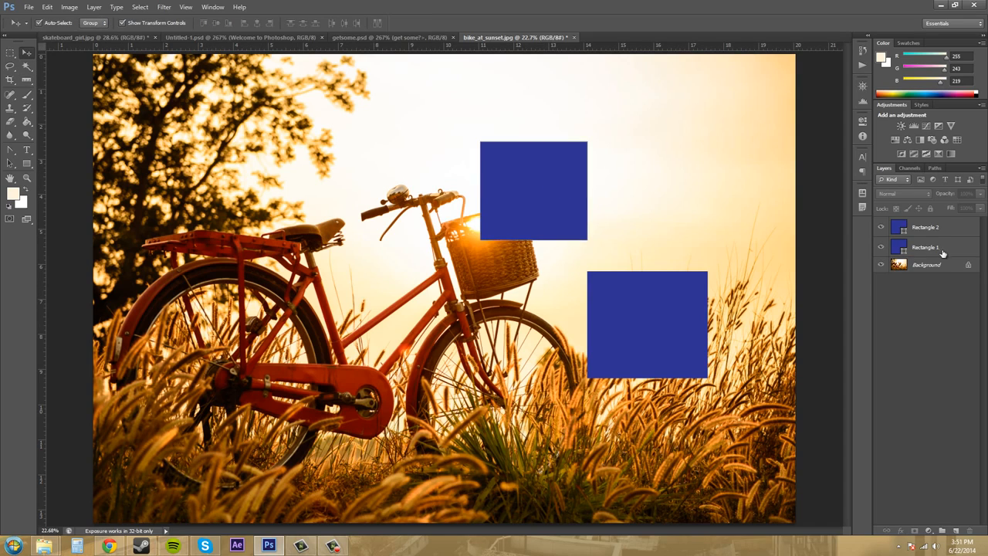
left_click_drag(533, 164, 545, 180)
double_click(917, 264)
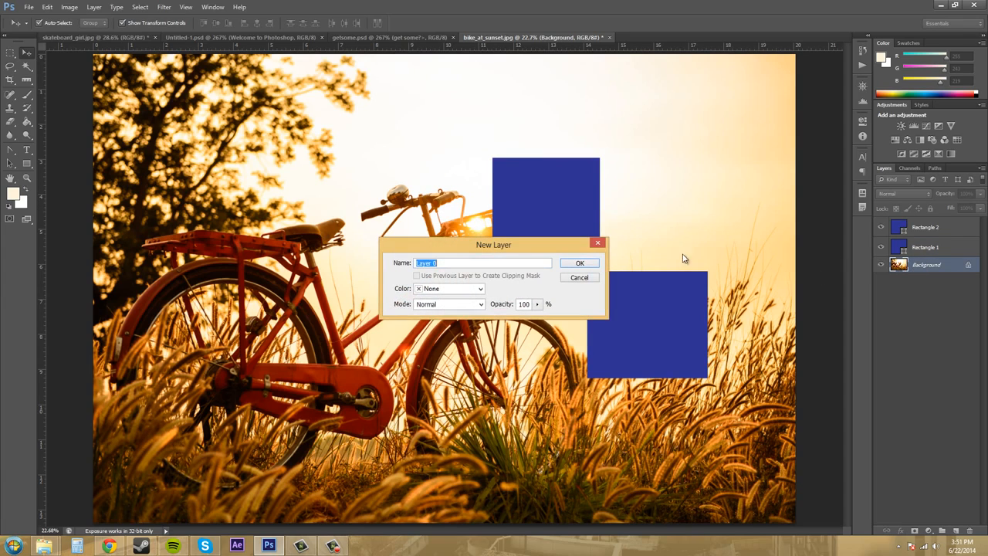
left_click(579, 278)
Step: Try straightening the upper rectangle's layer to a ruler line of about 37.5° from the rear rack to the sky, and undo it
left_click(27, 81)
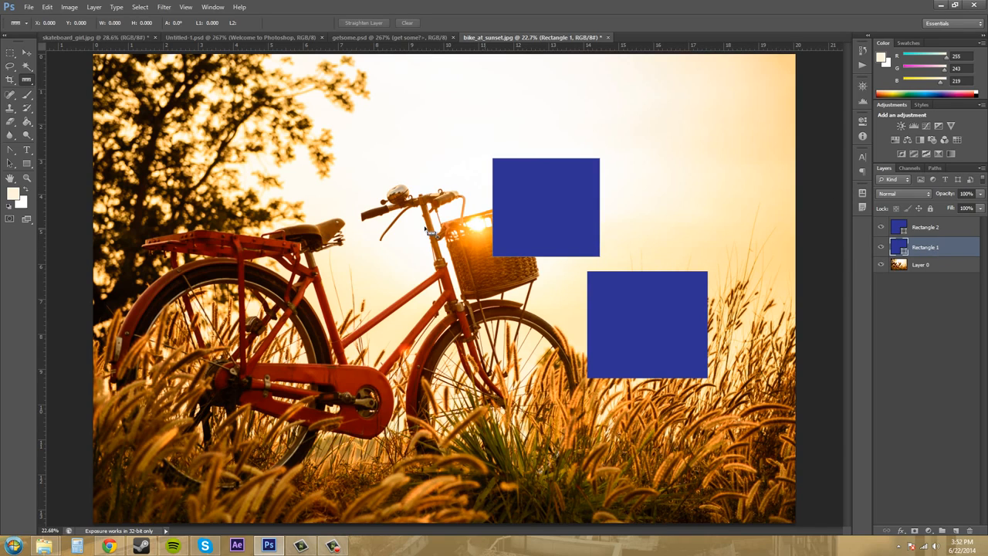
mouse_move(254, 266)
left_mouse_down()
mouse_move(399, 139)
mouse_move(445, 122)
left_mouse_up()
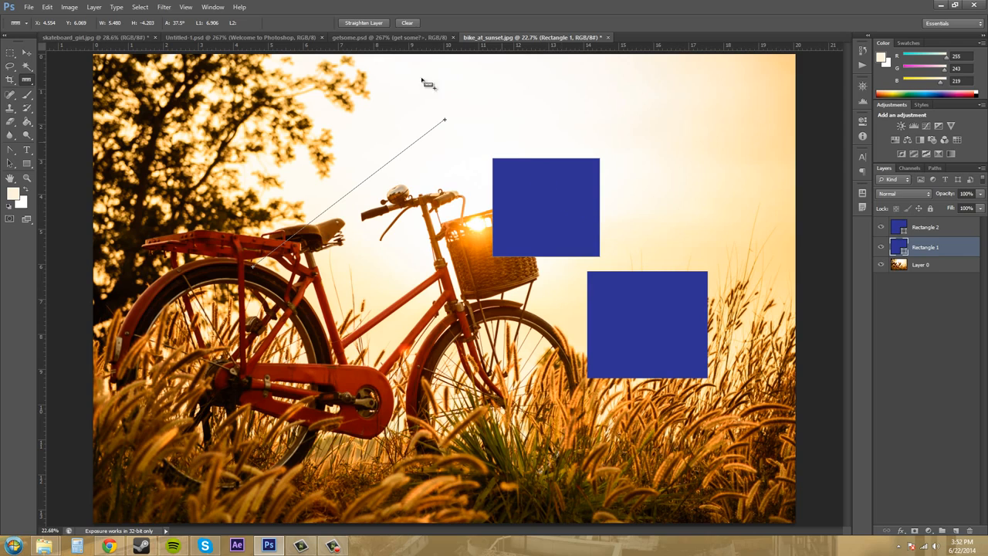
left_click(365, 23)
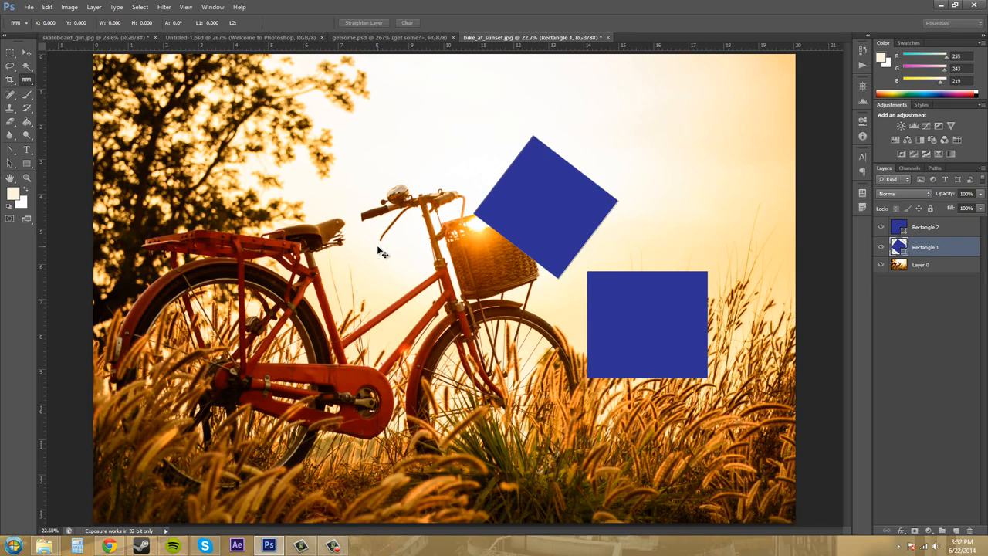
key("ctrl+z")
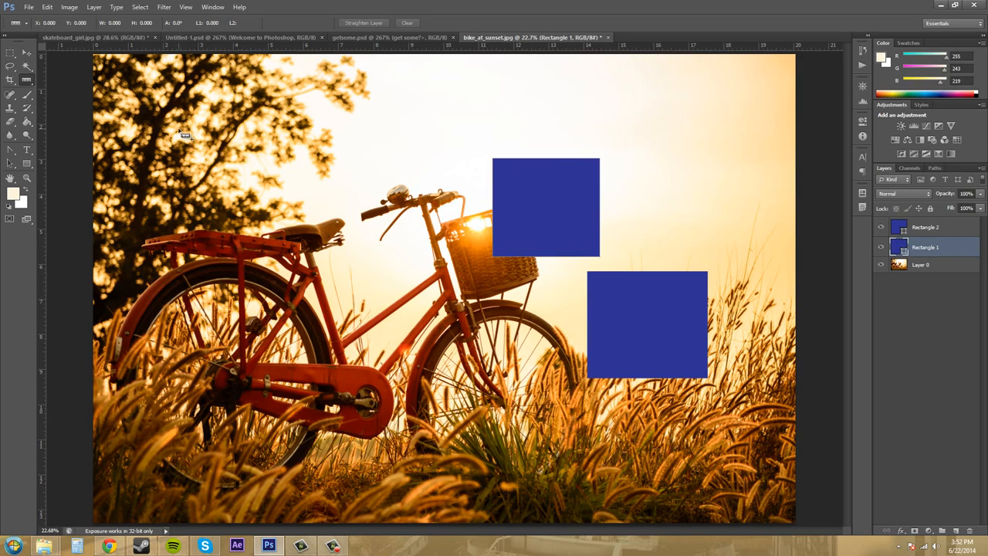
Step: Draw ruler lines constrained to 45° increments over the tree and in the open sky, clearing the first one
left_click_drag(226, 142, 423, 142)
left_click_drag(332, 144, 177, 240)
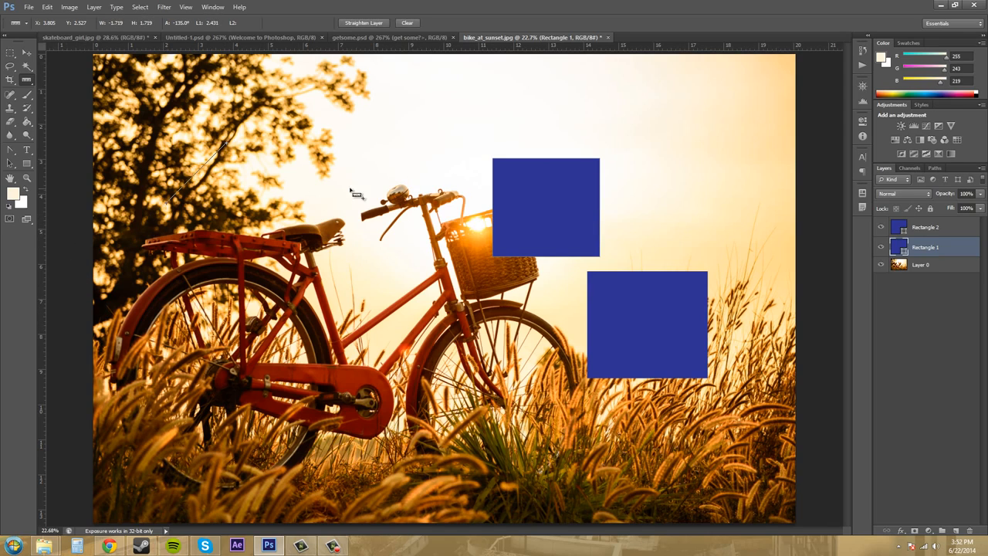
left_click(407, 22)
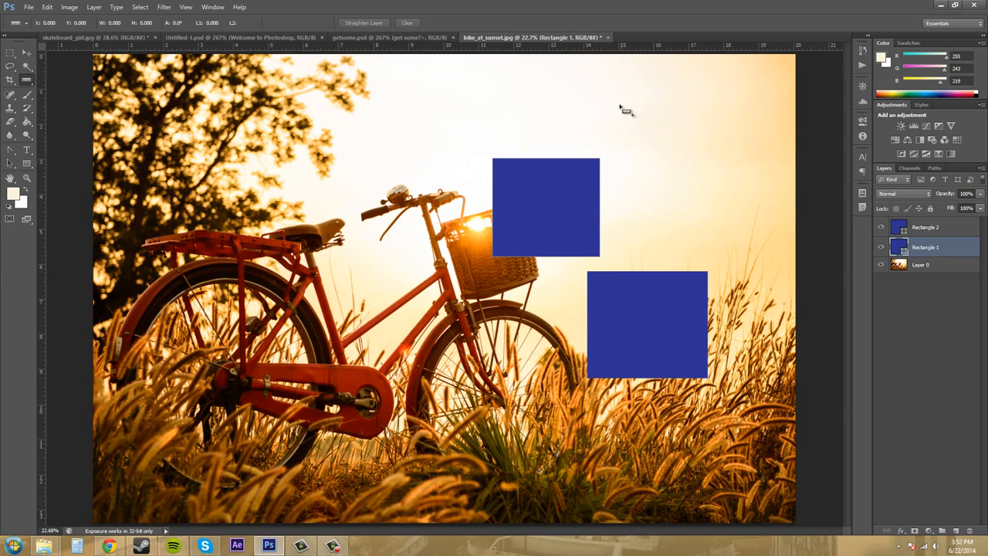
left_click_drag(620, 108, 691, 78)
left_click_drag(685, 118, 655, 140)
Step: Step back in the history to remove the upper rectangle's rotation, and clear the ruler line in the sky
key("ctrl+z")
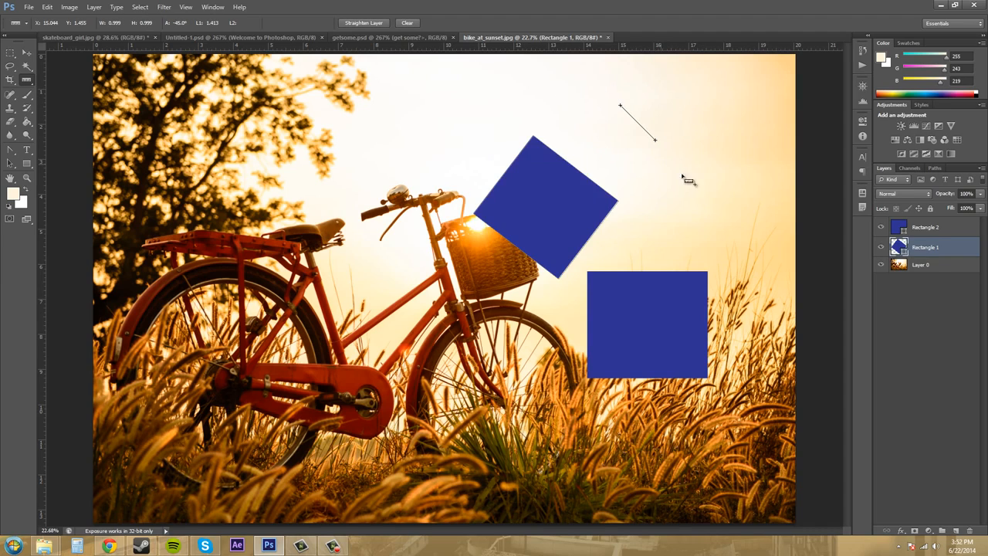
left_click(56, 11)
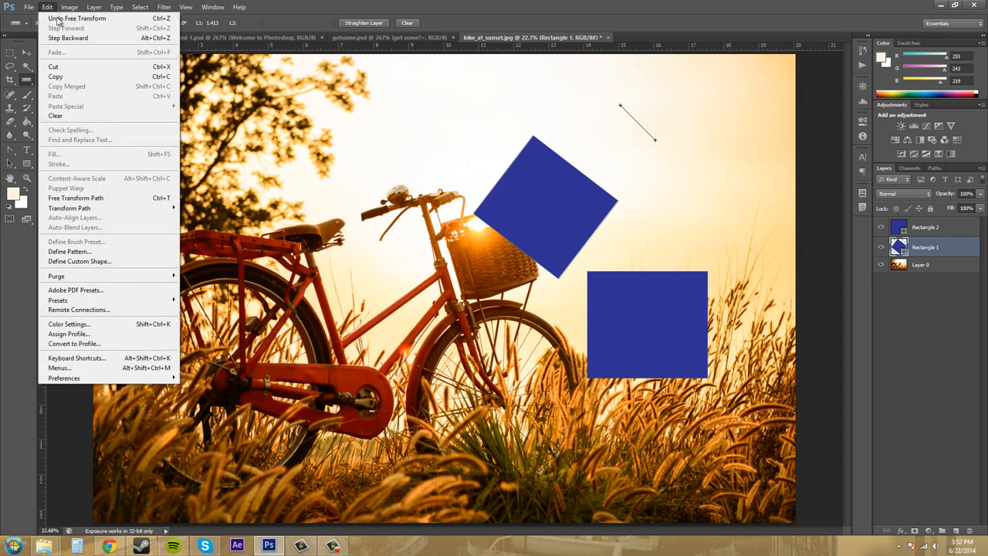
left_click(69, 37)
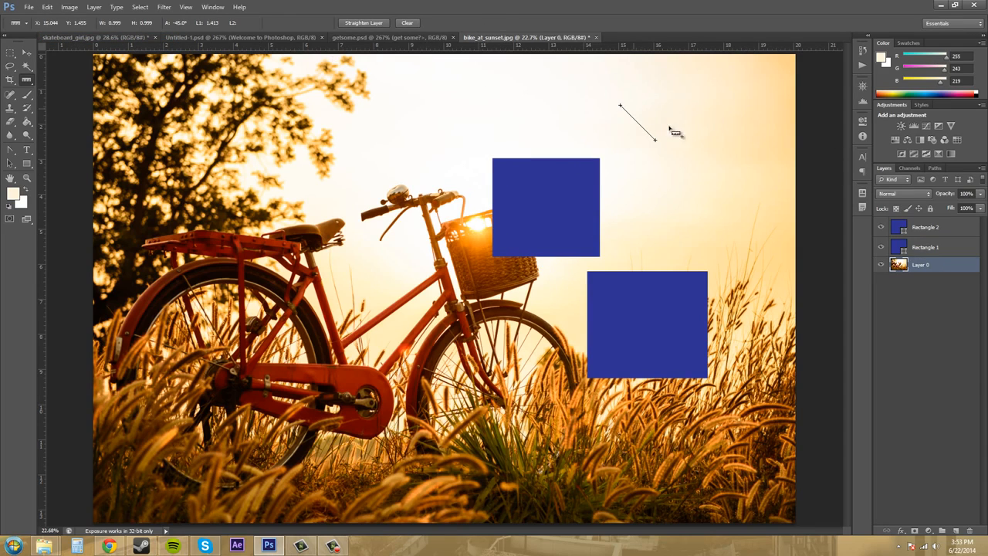
left_click(408, 23)
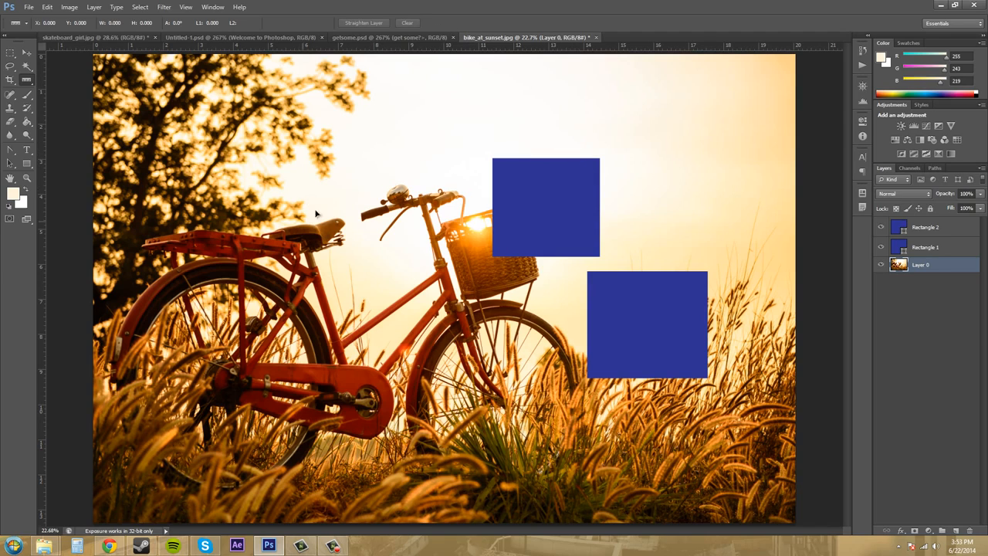
Step: Draw a ruler line at about 24.5° from above the bicycle seat into the sky, and clear it
left_click_drag(301, 222, 532, 117)
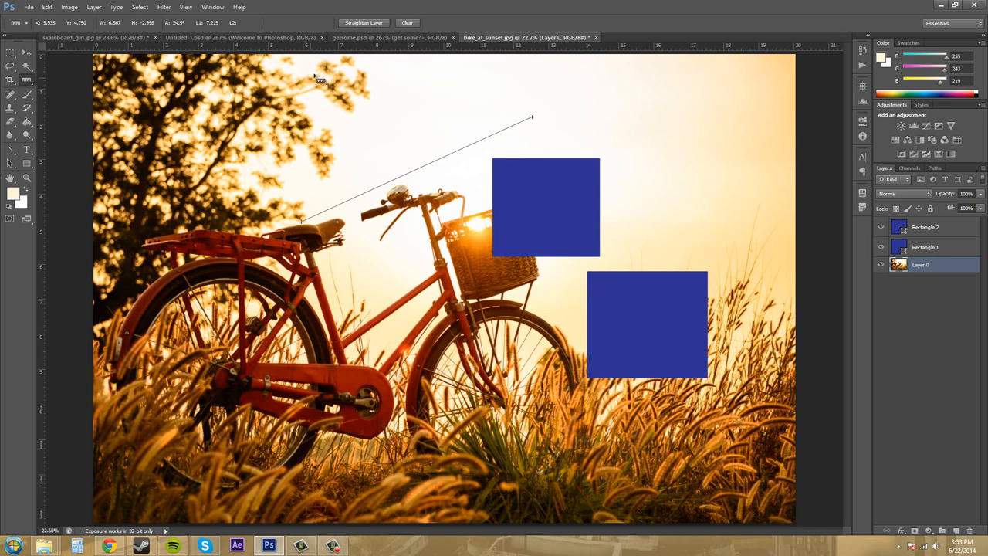
left_click(408, 23)
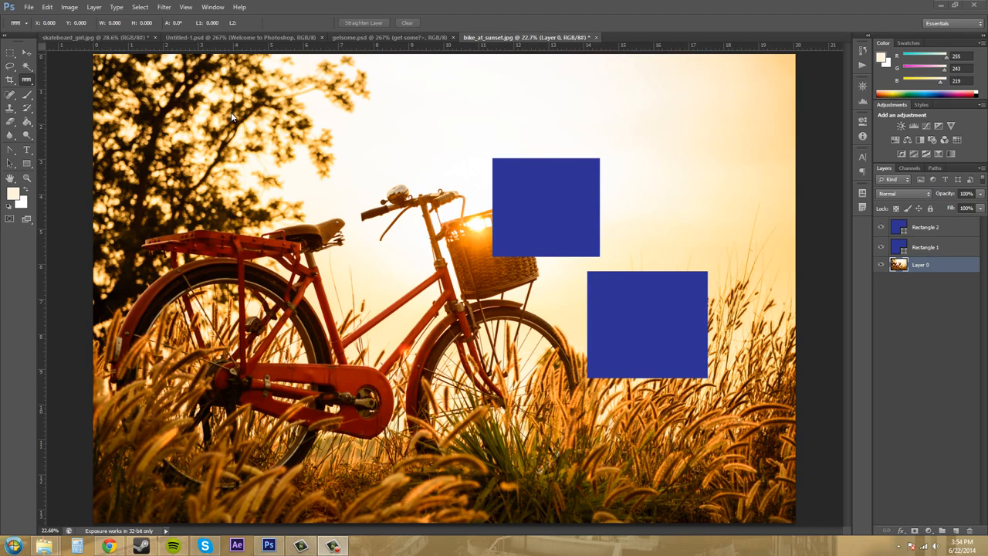
left_click(28, 84)
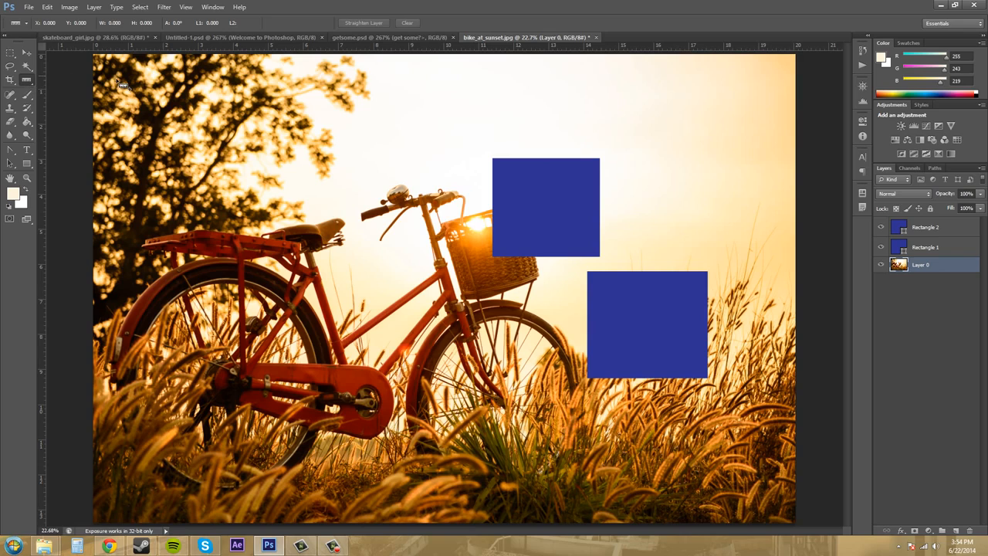
Step: With the Rectangle 1 layer active, measure a two-armed angle of about 133° around the upper rectangle and shift the whole measurement slightly
left_click(930, 247)
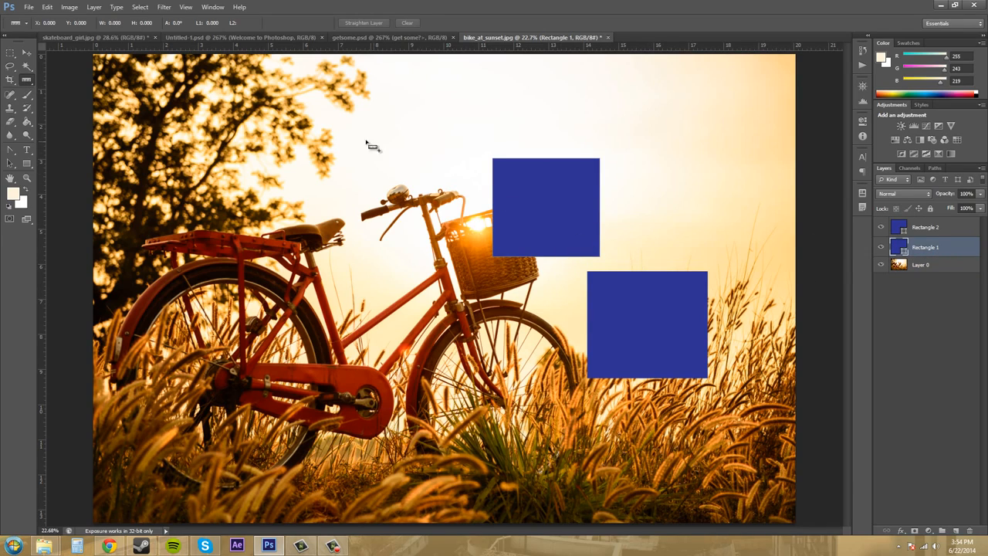
left_click_drag(367, 127, 593, 117)
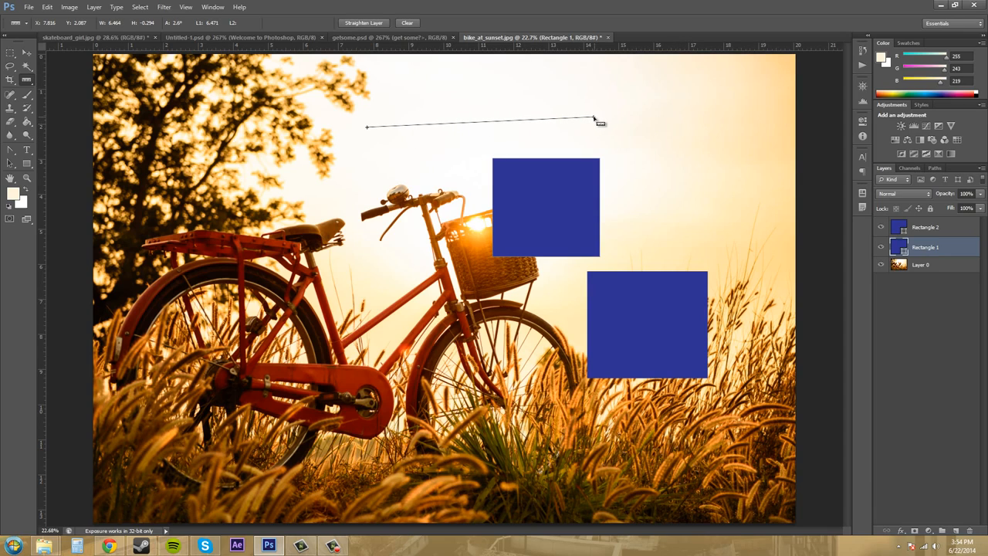
mouse_move(594, 120)
left_mouse_down()
mouse_move(598, 132)
mouse_move(603, 103)
mouse_move(589, 116)
left_mouse_up()
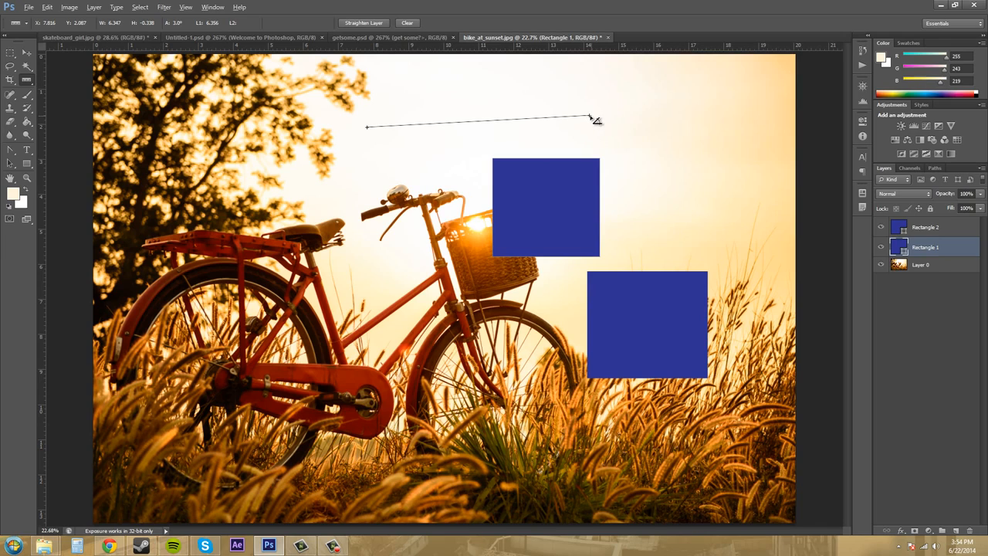
left_click_drag(590, 117, 729, 248)
left_click_drag(599, 121, 573, 130)
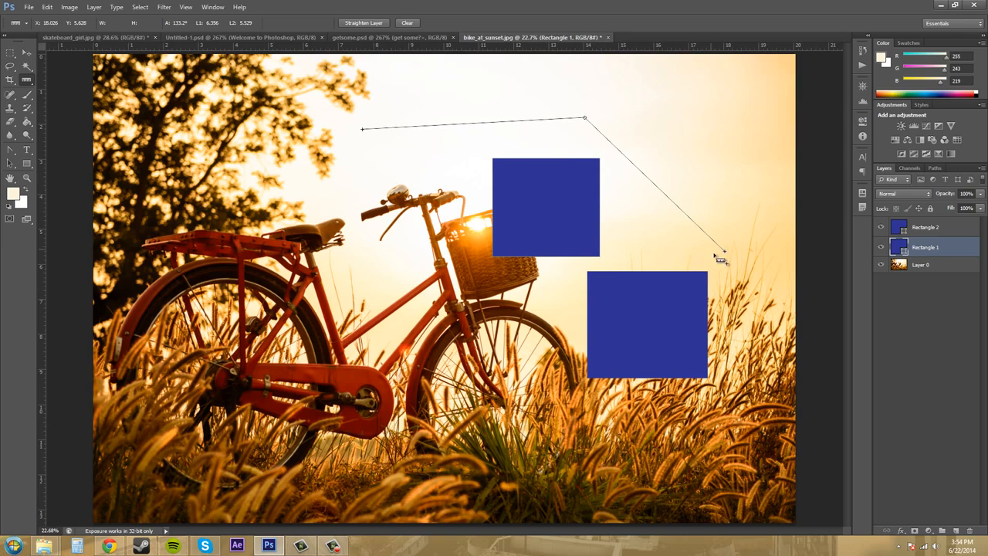
Step: Reshape the two-armed angle by raising the second arm's end toward the sky and moving the first arm's end up and inward
left_click_drag(725, 253, 718, 179)
left_click_drag(704, 216, 739, 196)
left_click_drag(362, 129, 393, 100)
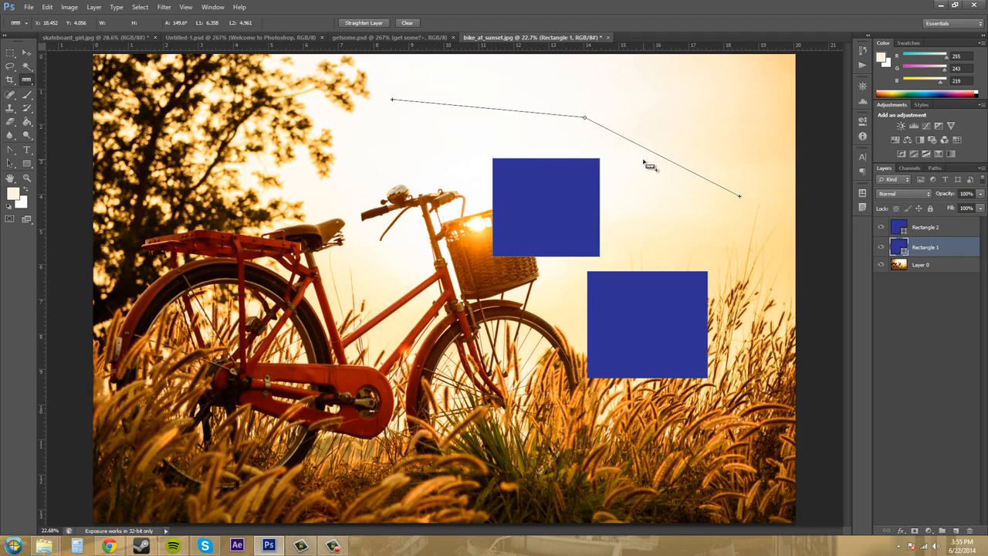
Step: Draw successive ruler lines in various directions across the photo, ending with one at about 47° over the lower rectangle's upper-left corner
mouse_move(640, 171)
left_mouse_down()
mouse_move(671, 132)
mouse_move(759, 86)
left_mouse_up()
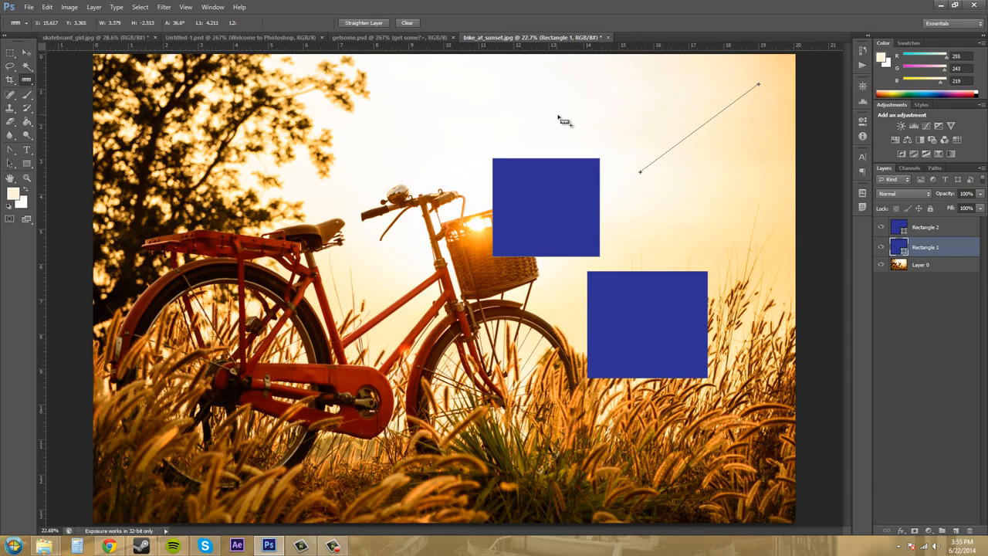
left_click_drag(613, 106, 437, 105)
mouse_move(364, 162)
left_mouse_down()
mouse_move(354, 162)
mouse_move(279, 304)
mouse_move(351, 302)
left_mouse_up()
mouse_move(540, 286)
left_mouse_down()
mouse_move(690, 206)
mouse_move(730, 157)
left_mouse_up()
left_click_drag(643, 113, 485, 91)
left_click_drag(409, 120, 266, 175)
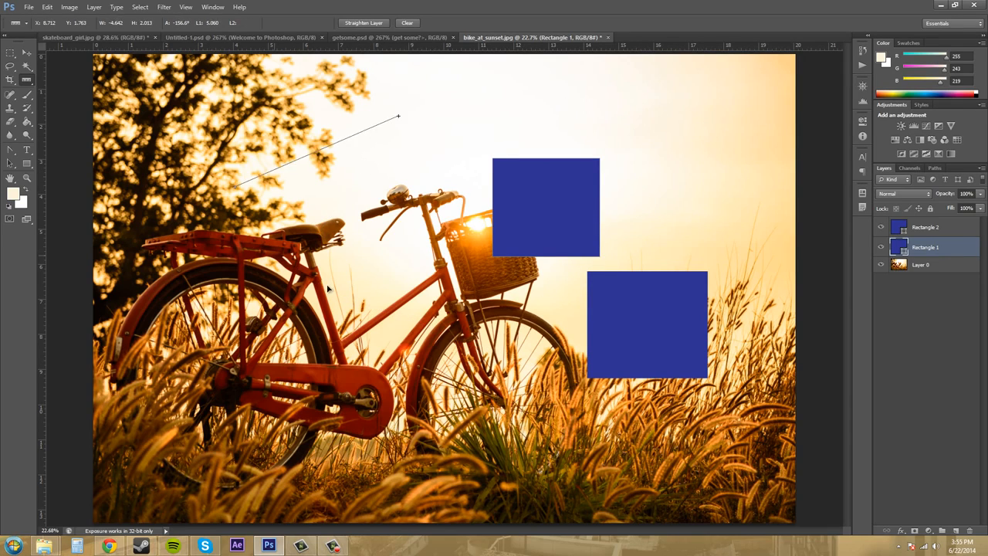
left_click_drag(386, 264, 290, 307)
left_click_drag(556, 313, 663, 203)
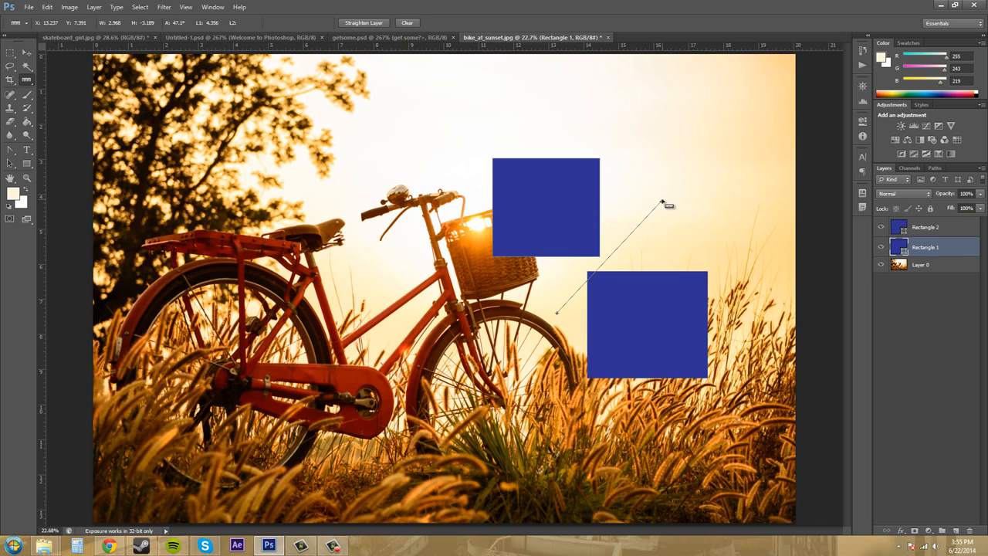